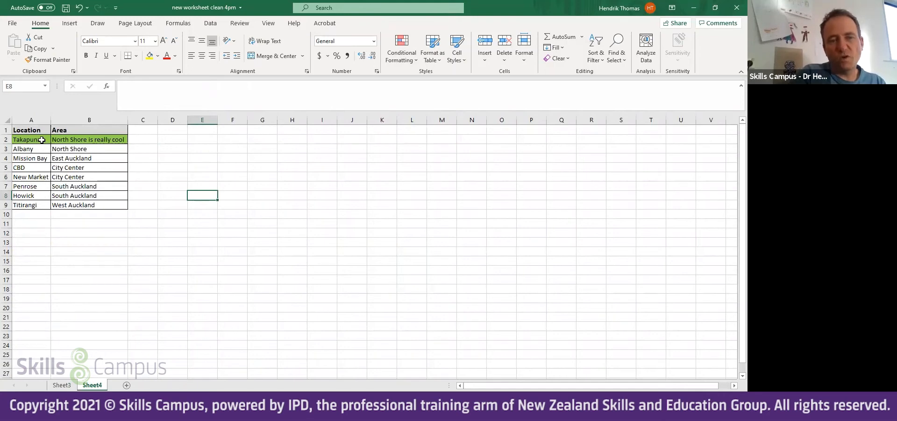
- Shorten the Area entry for Takapuna in cell B2 to "North Shore"
left_click(74, 141)
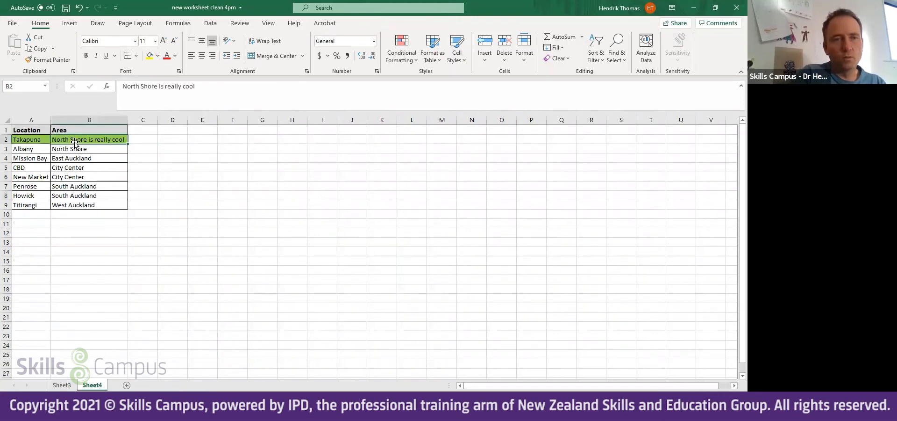
left_click(215, 85)
key("BackSpace")
key("BackSpace")
key("BackSpace")
key("BackSpace")
key("BackSpace")
key("BackSpace")
key("BackSpace")
key("BackSpace")
key("BackSpace")
key("BackSpace")
key("BackSpace")
key("BackSpace")
key("BackSpace")
key("BackSpace")
key("BackSpace")
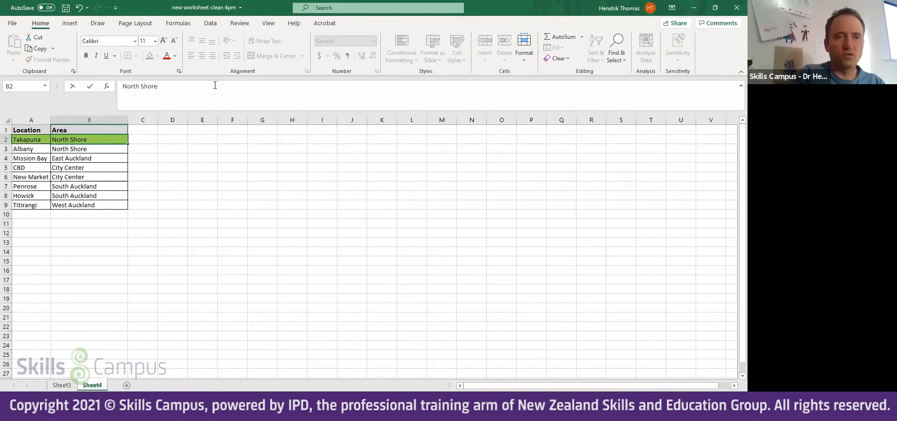
key("Return")
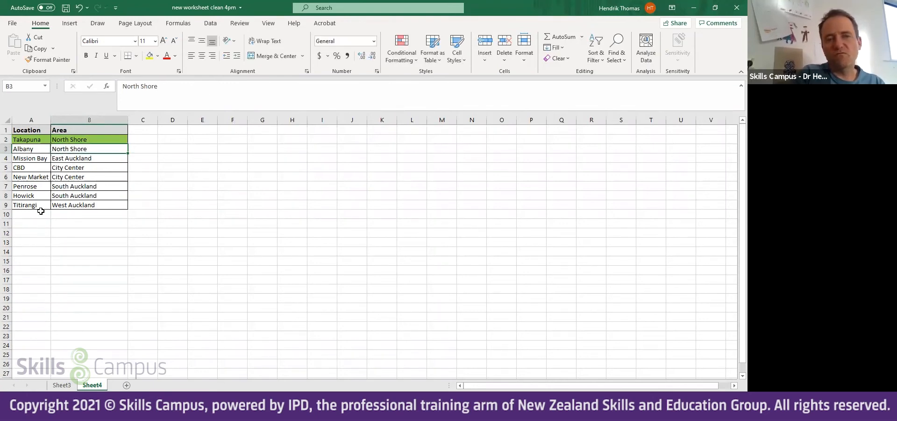
- Insert a column headed "Area" before the Customer column on Sheet3 and widen the Location column
left_click(62, 385)
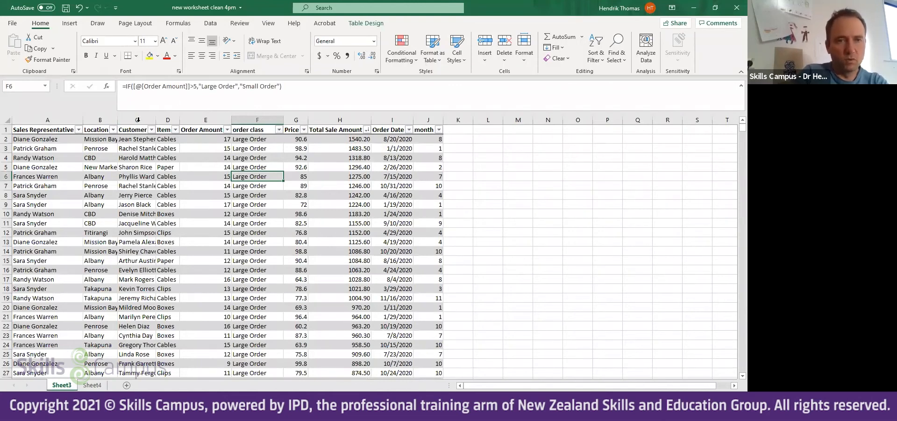
left_click(137, 120)
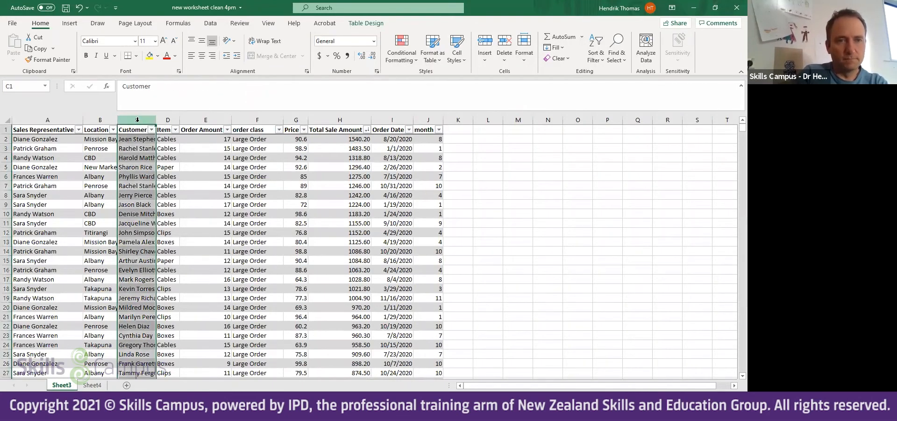
right_click(137, 120)
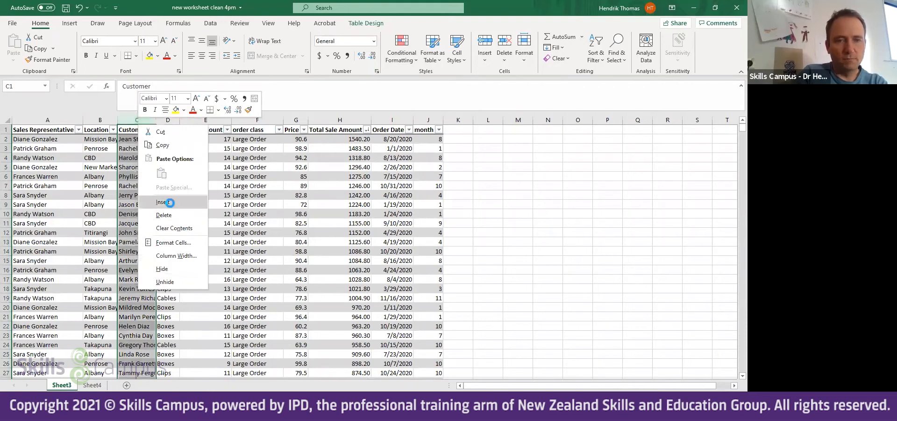
left_click(171, 206)
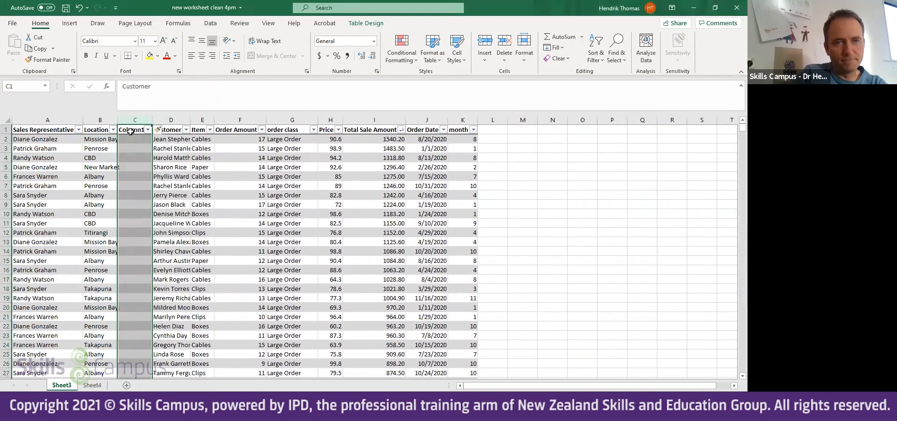
left_click(131, 131)
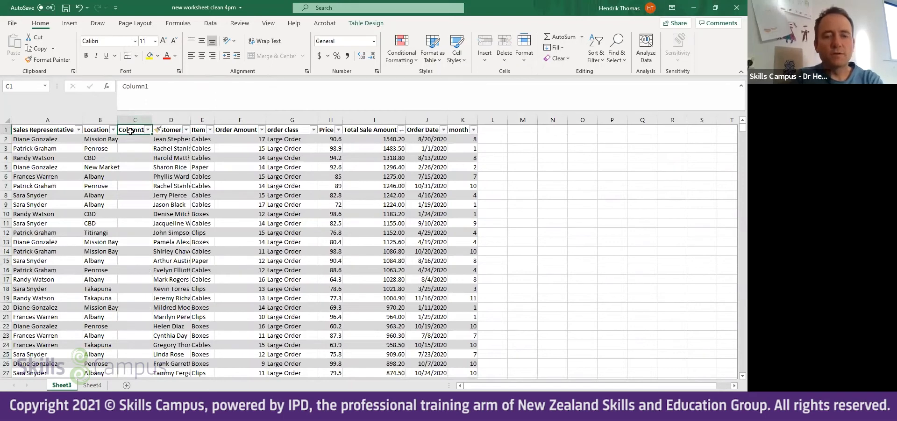
type("Area")
key("Return")
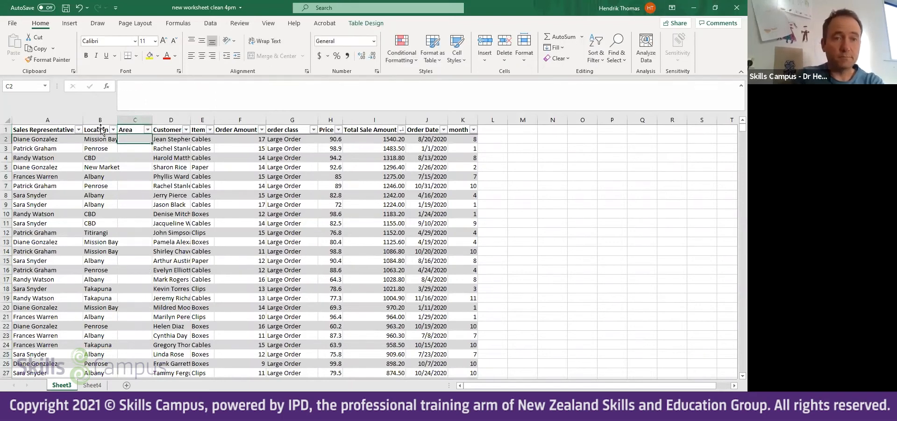
left_click_drag(118, 120, 168, 119)
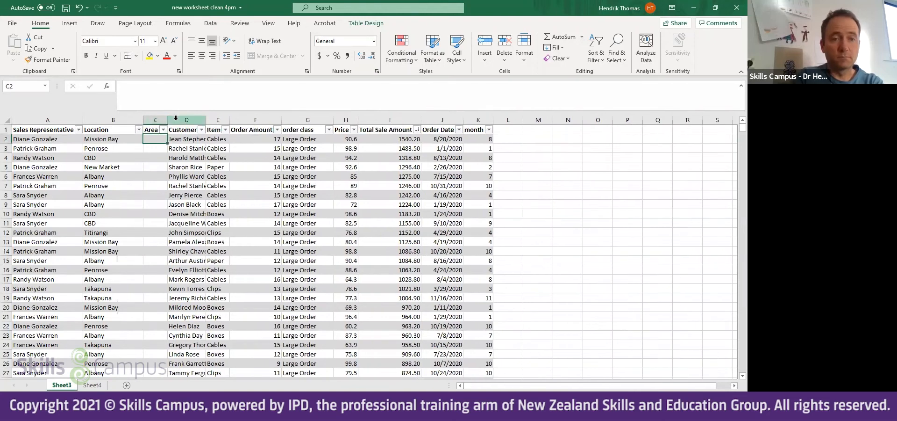
left_click_drag(127, 140, 115, 146)
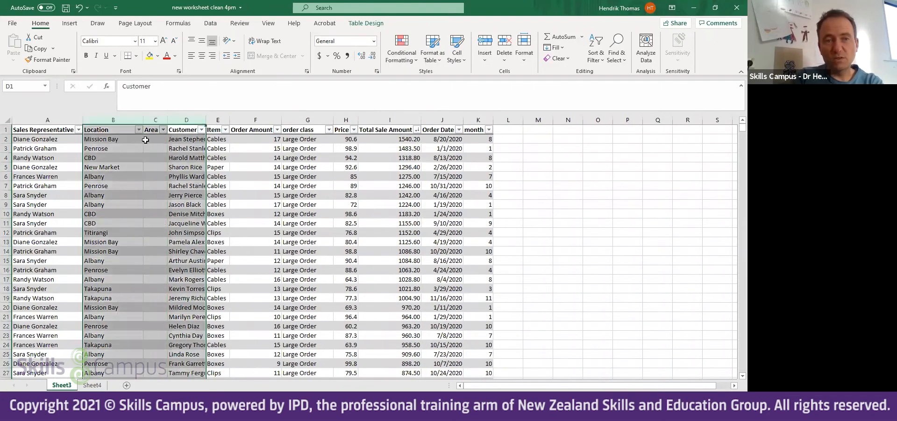
- Begin a VLOOKUP formula in cell C2 with the same row's Location as the lookup value
left_click(149, 140)
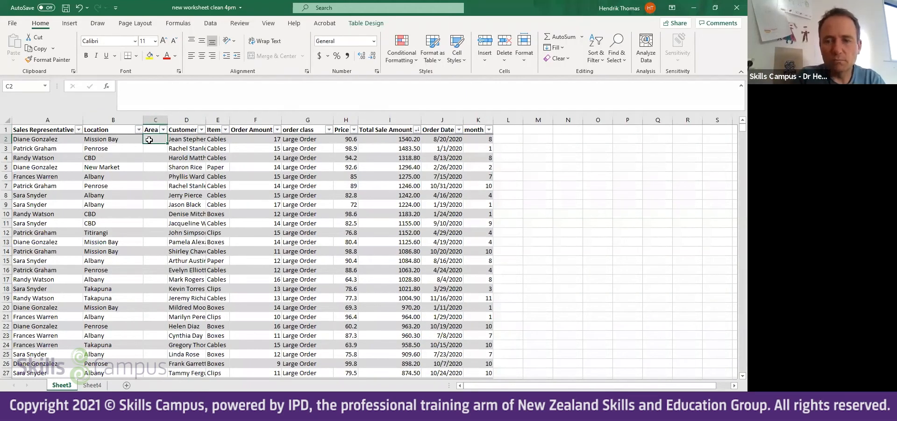
type("=")
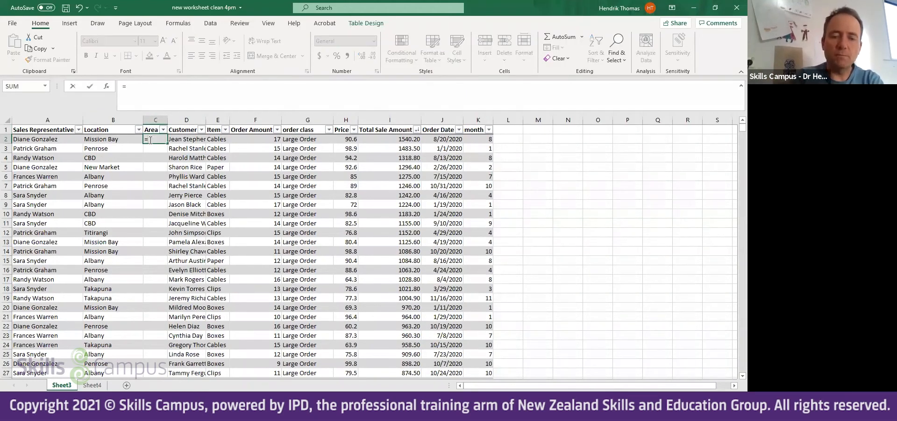
type("vlow")
key("BackSpace")
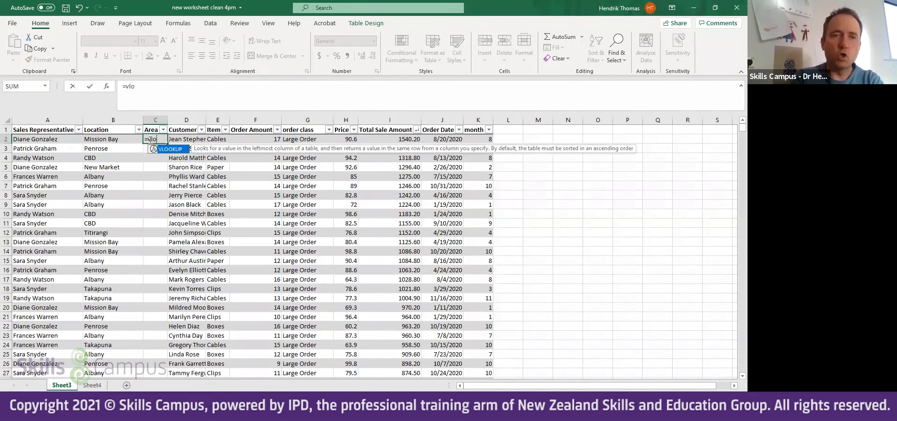
type("o")
key("Tab")
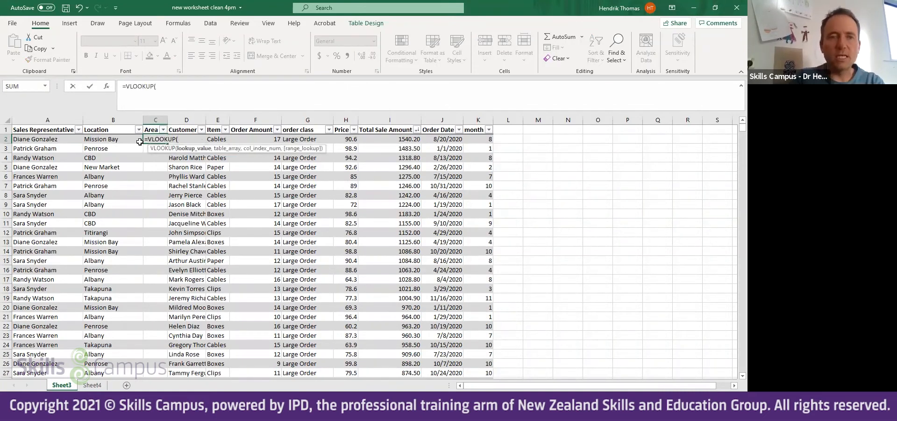
left_click(120, 138)
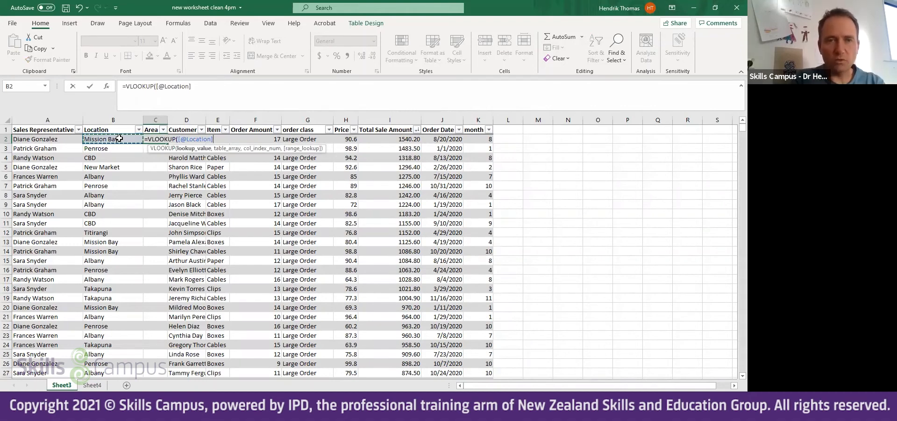
type(",")
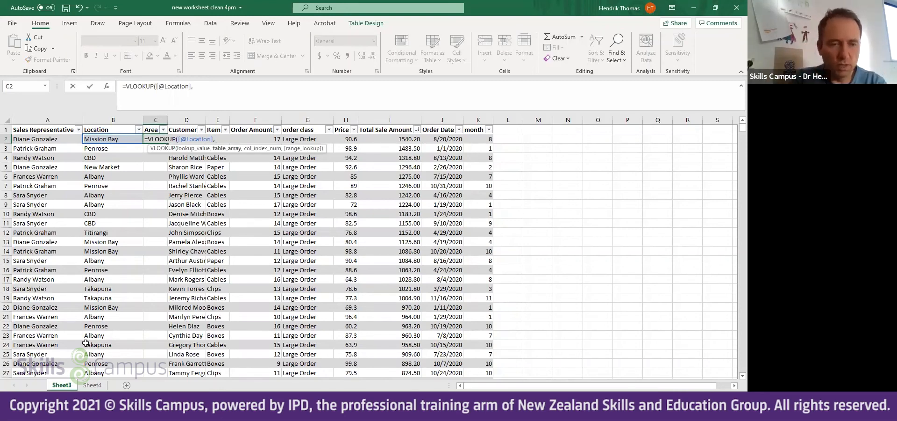
- Complete the VLOOKUP arguments with table range Sheet4!A1:B9, column index 2 and exact match (false)
left_click(88, 385)
left_click(114, 205)
left_click_drag(114, 206, 28, 128)
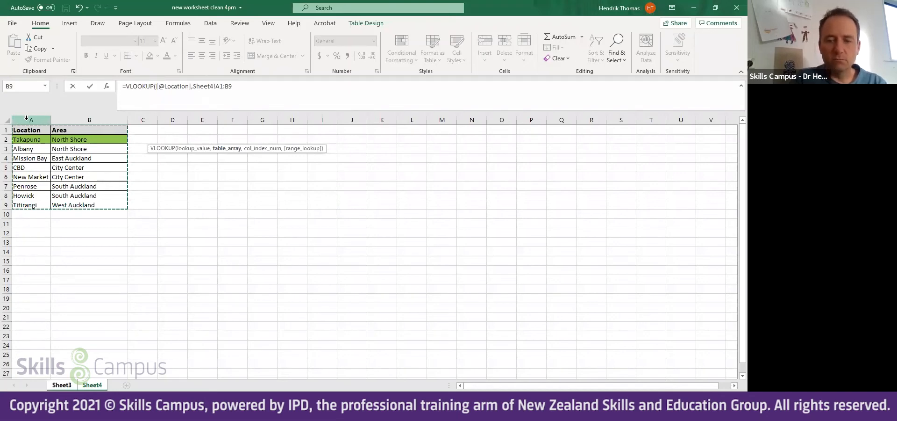
type(",")
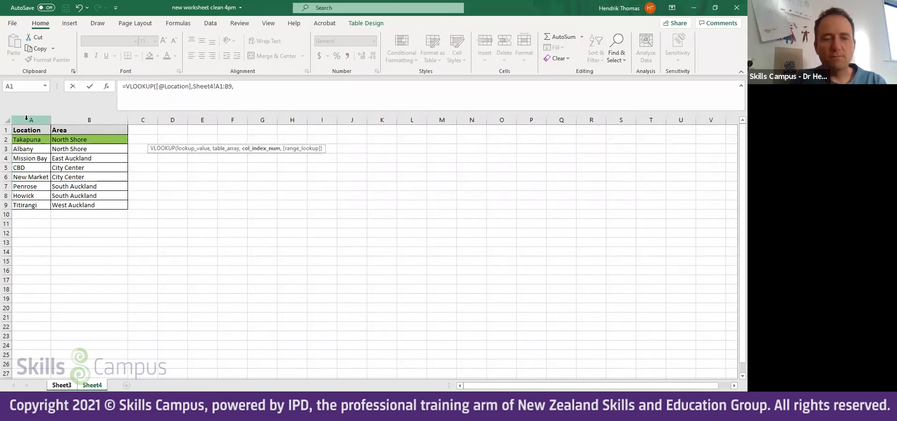
type("2,fa")
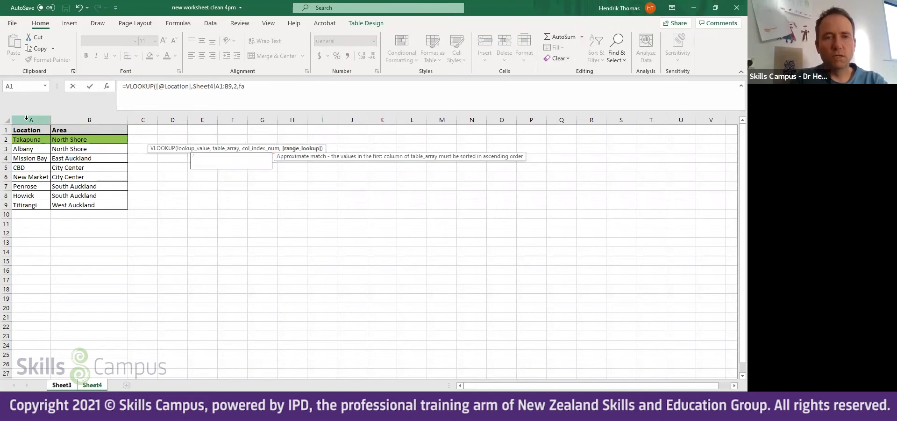
type("lse)")
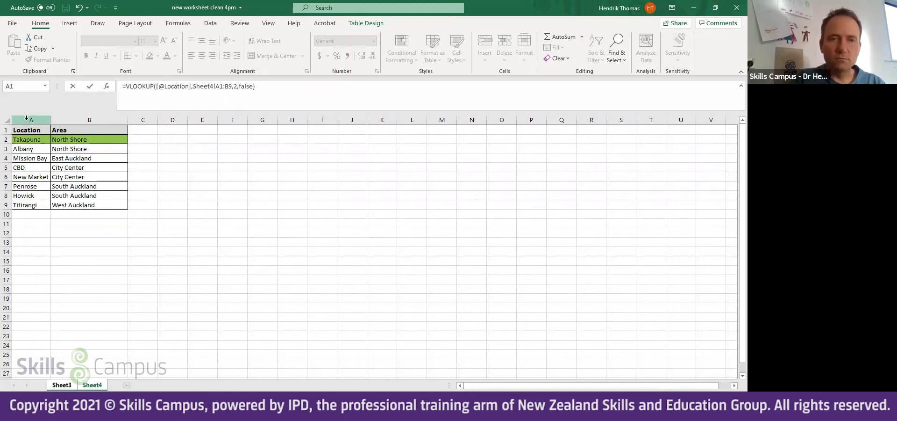
- Enter the VLOOKUP with its table range made absolute as Sheet4!$A$1:$B$9, and widen the Area column
left_click(218, 87)
type("$A$")
key("Right")
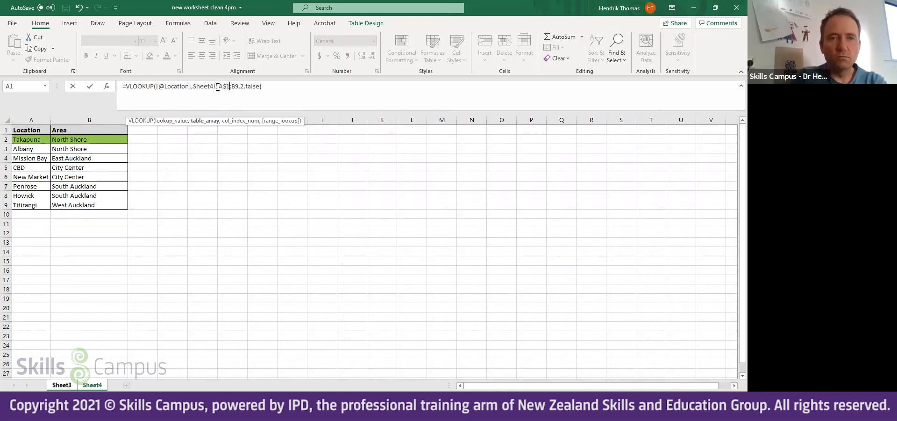
type("$")
key("Right")
type("$")
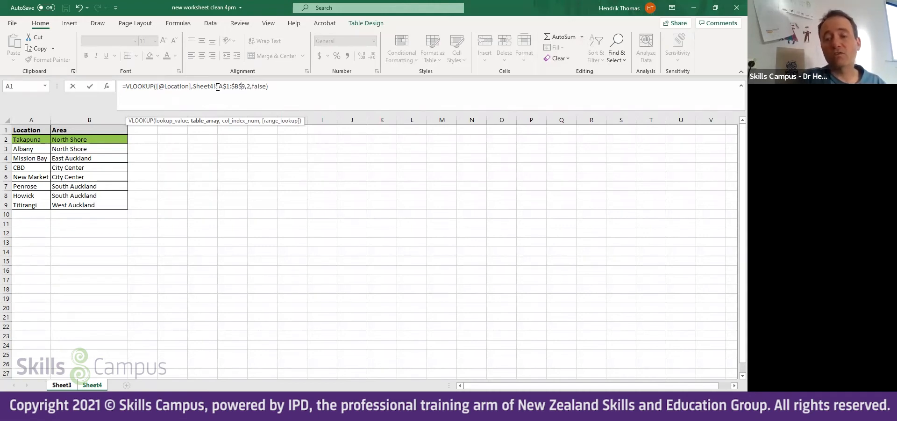
left_click(217, 86)
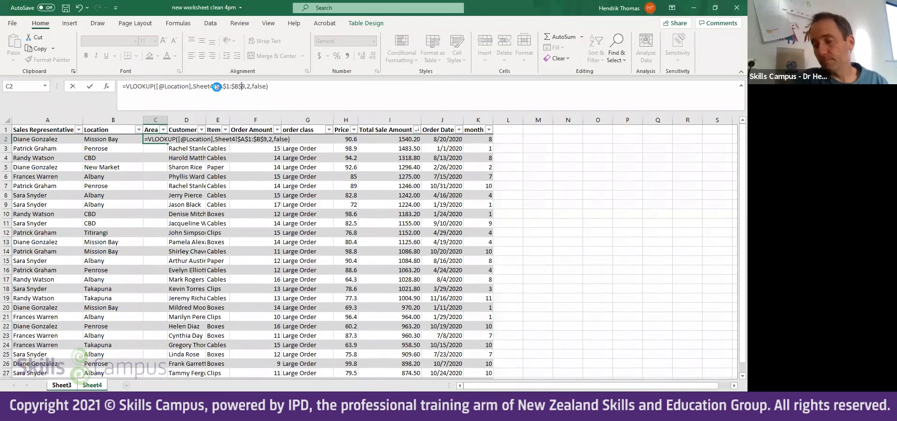
key("Return")
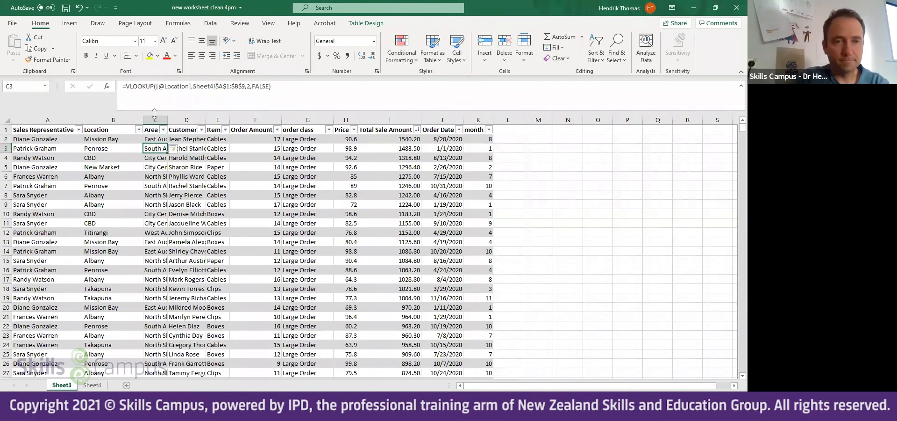
left_click_drag(168, 122, 211, 122)
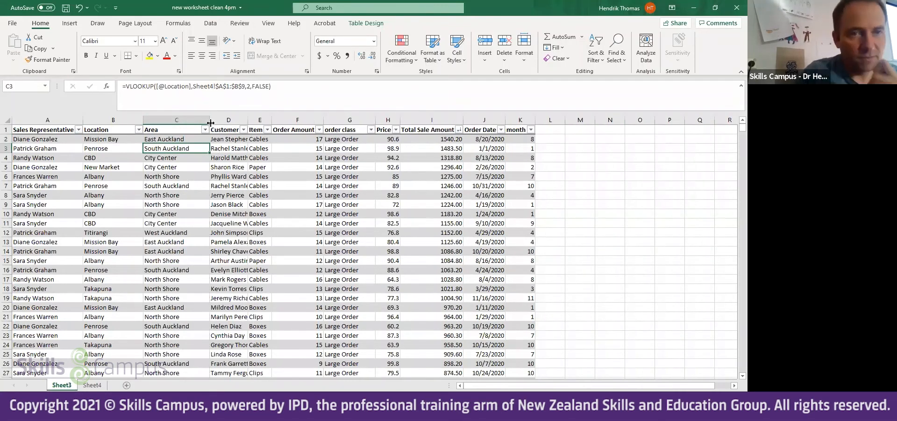
- Compare the Location and Area values in rows 2 to 4 of the sales table
left_click(154, 139)
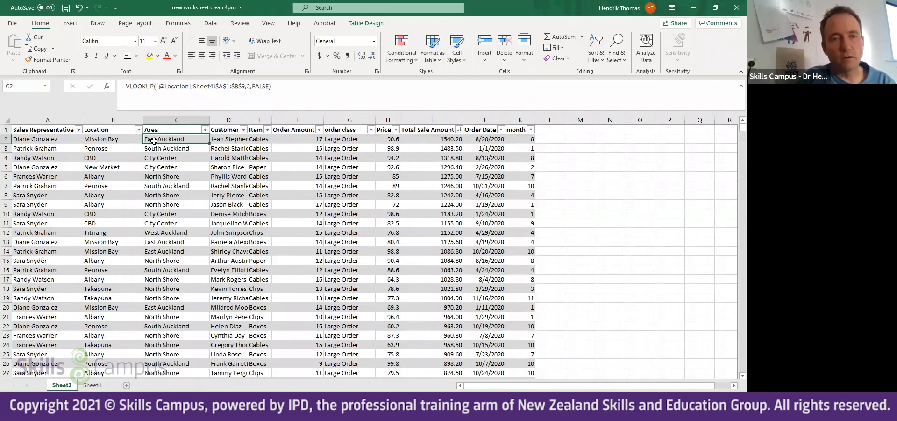
key("Left")
key("Right")
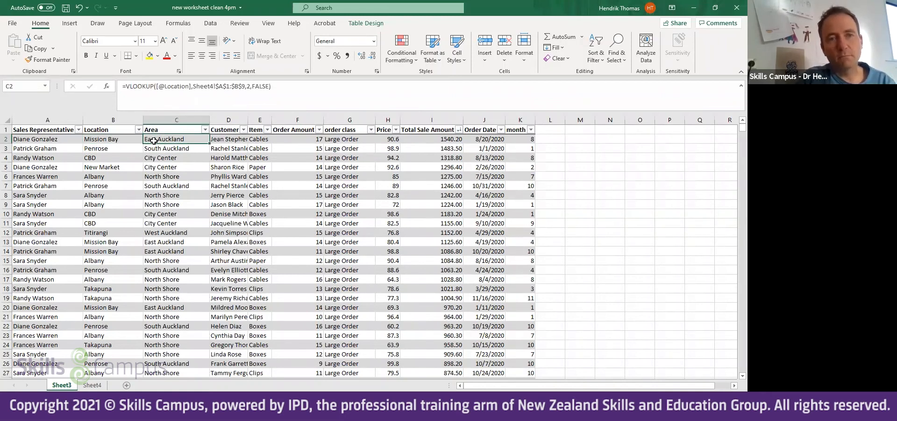
key("Down")
key("Left")
key("Right")
key("Down")
key("Left")
key("Right")
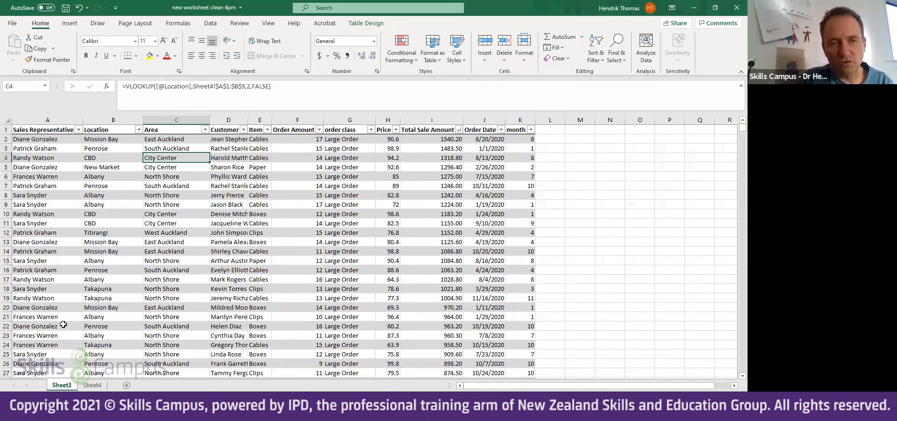
- Change the Area entry for Titirangi in cell B9 of Sheet4 to "West Auckland very cool"
left_click(86, 387)
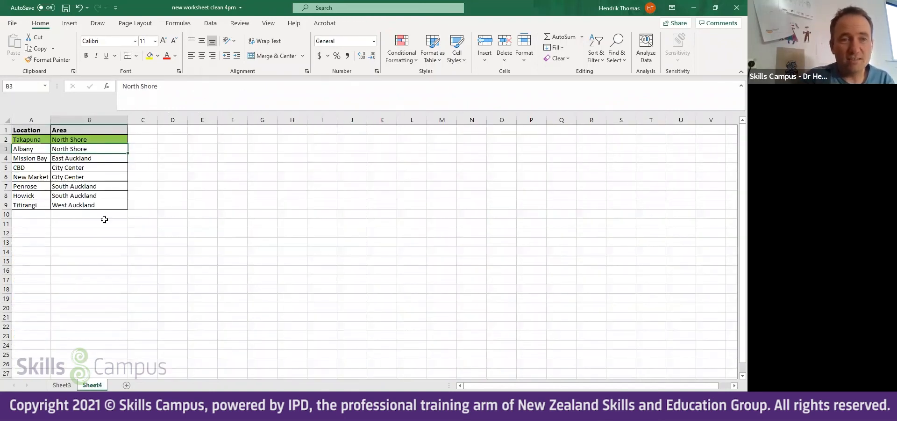
left_click(101, 204)
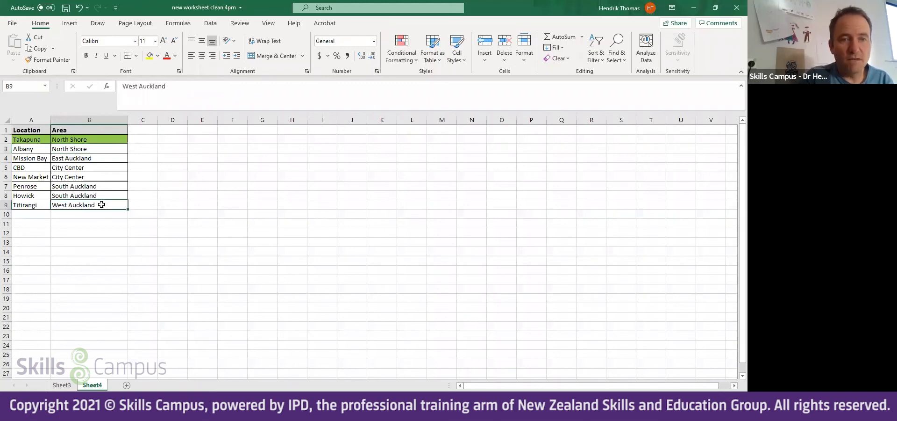
double_click(102, 205)
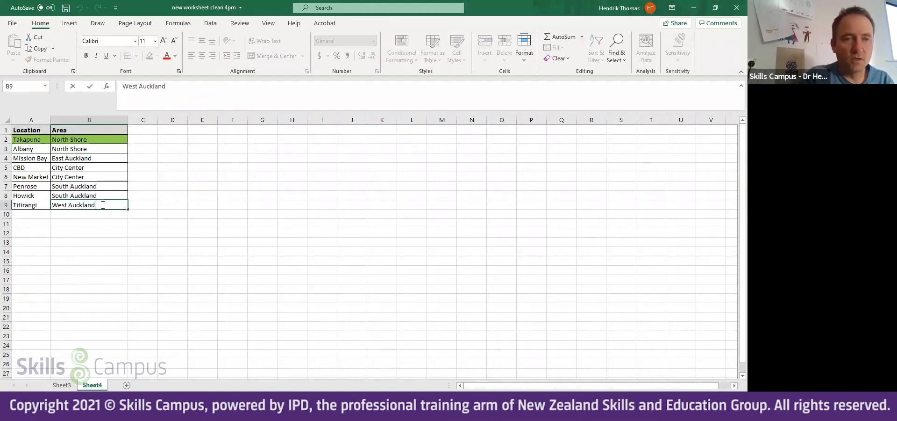
type("very cool")
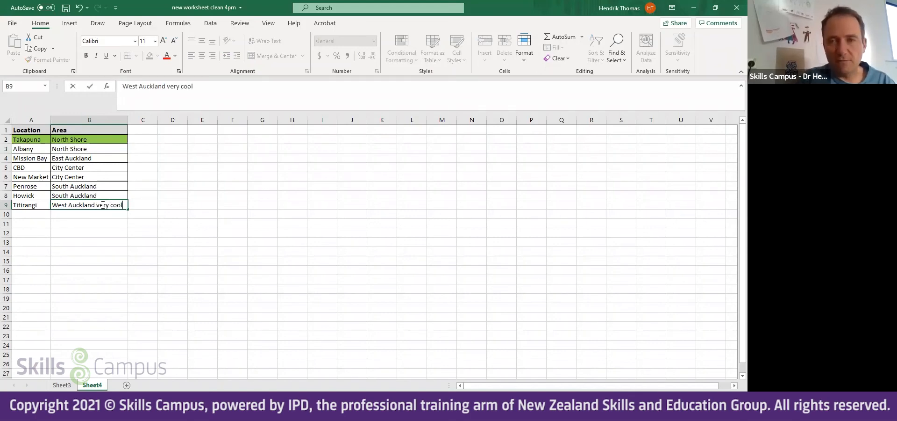
key("Return")
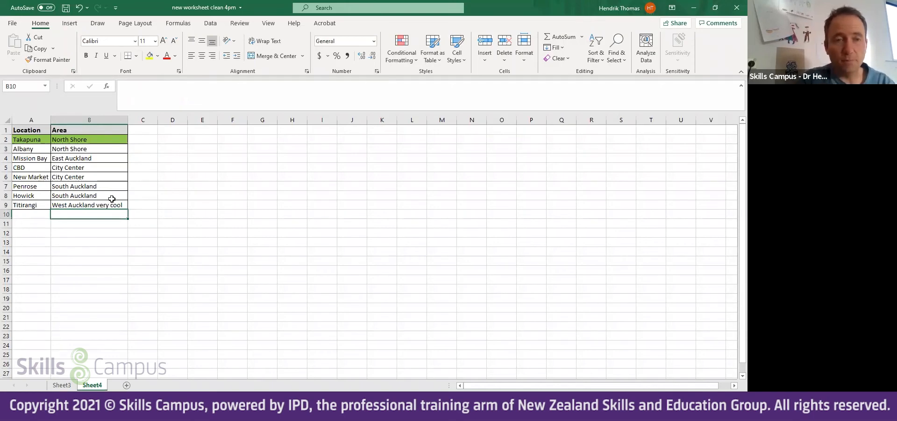
- Check the Area value for Titirangi in row 12 of Sheet3 and widen the Area column to fit it
left_click(59, 384)
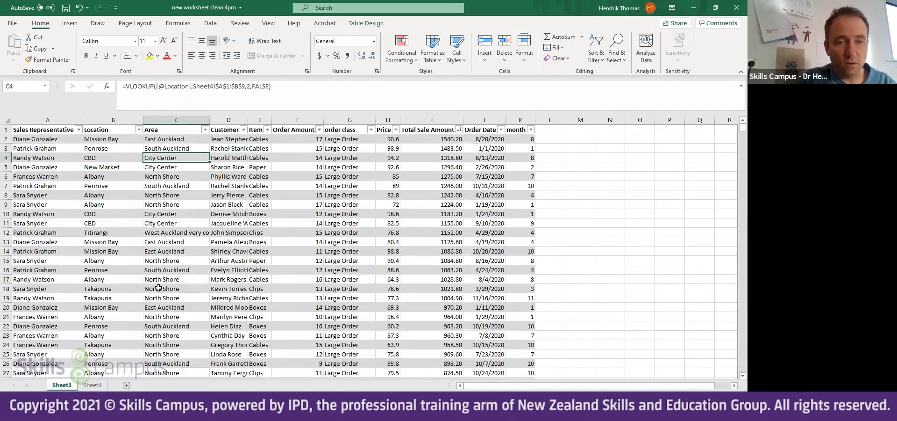
left_click(191, 234)
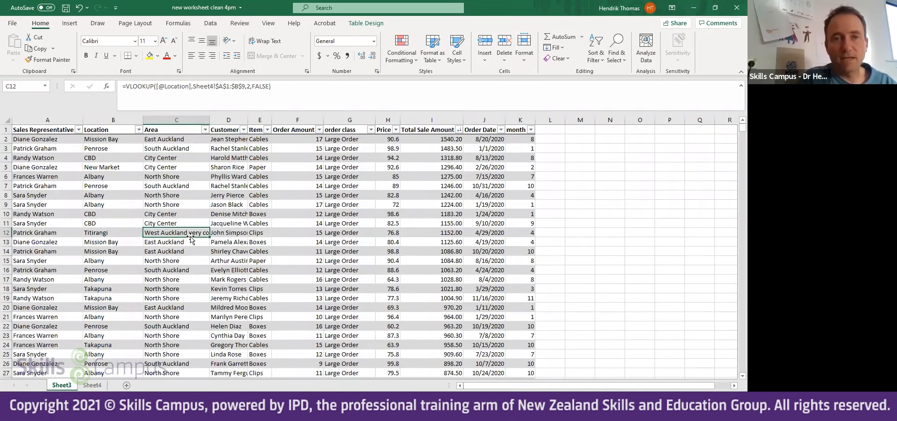
left_click_drag(210, 119, 235, 119)
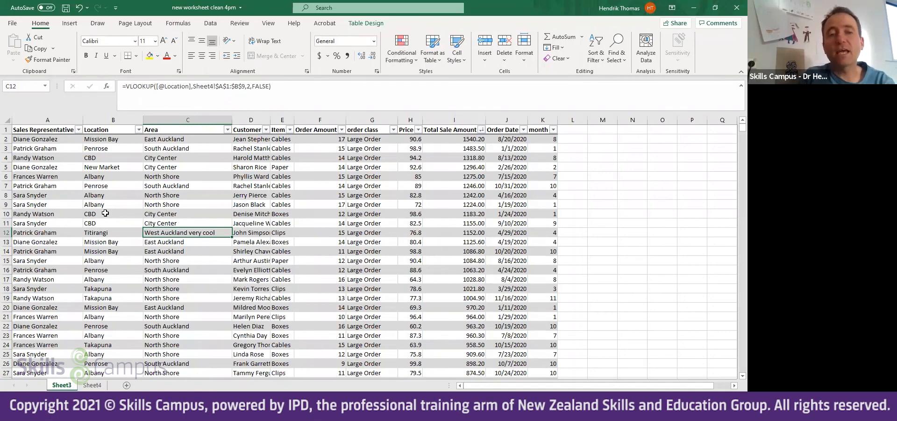
key("alt+Tab")
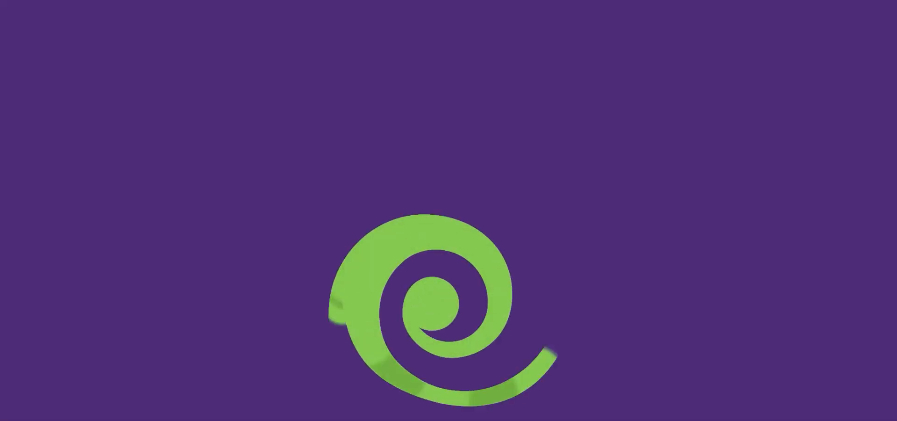